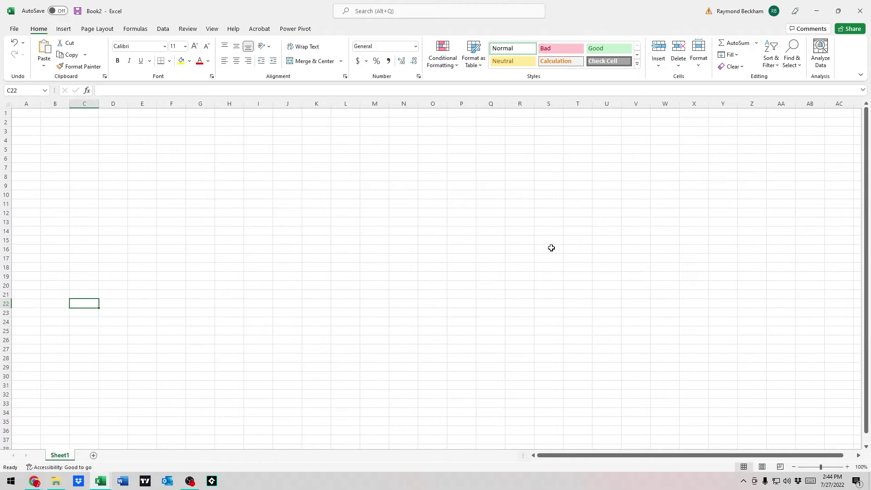
Step: Click through cells A1, A2 and B2 to choose where the pictures will go
left_click_drag(294, 177, 298, 172)
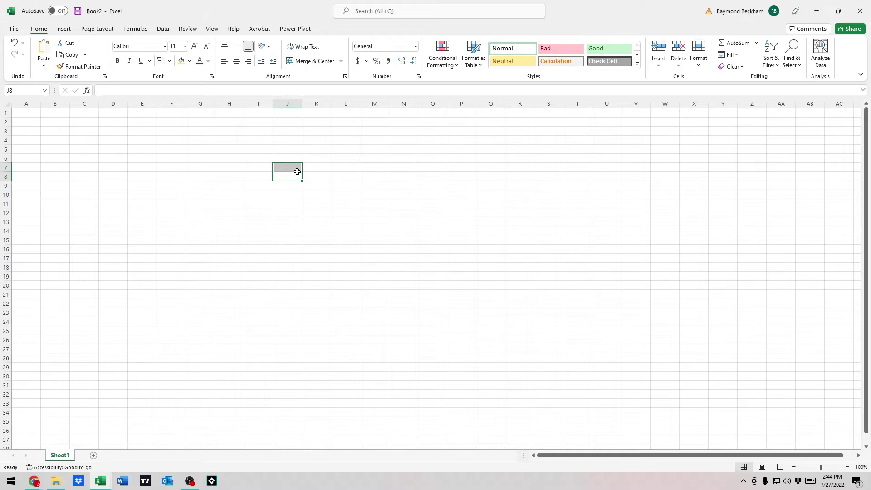
left_click(184, 146)
left_click(57, 123)
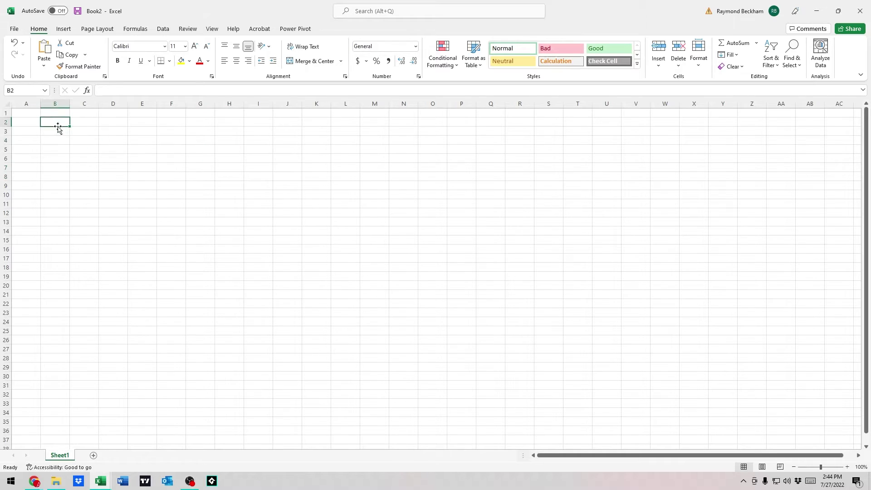
left_click(45, 132)
left_click(35, 120)
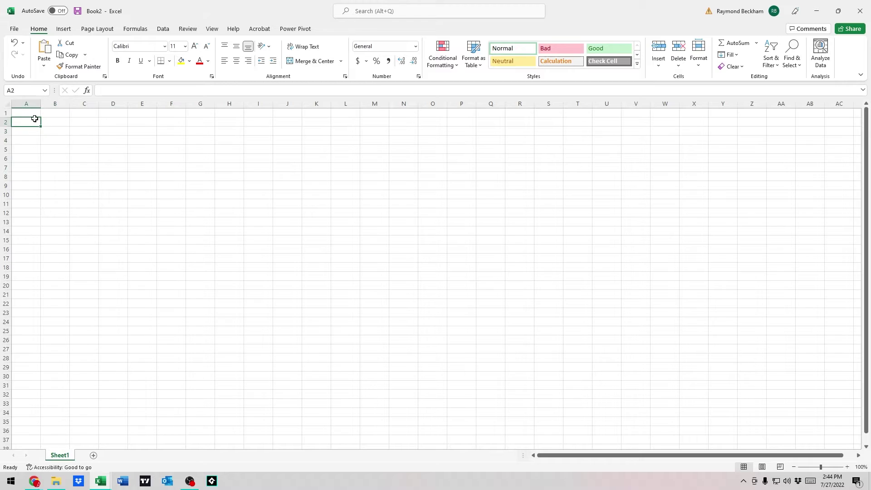
left_click(88, 157)
left_click(84, 208)
left_click(28, 137)
left_click(29, 114)
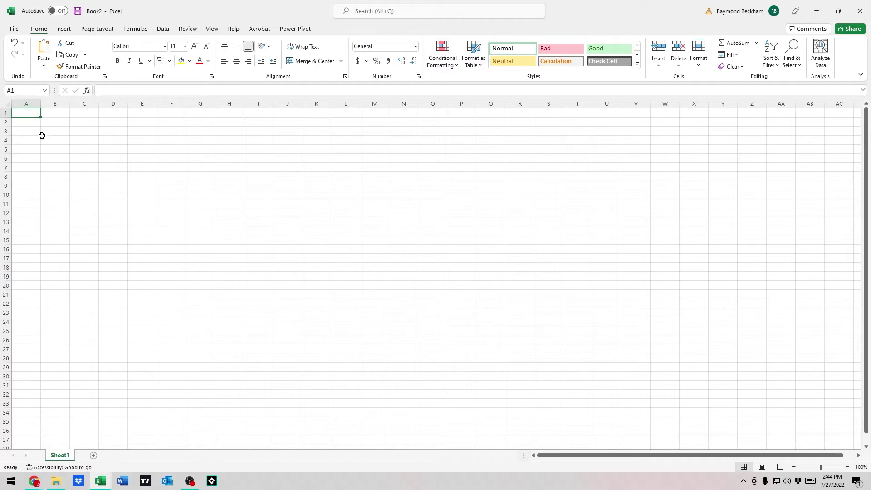
left_click(84, 147)
left_click(39, 121)
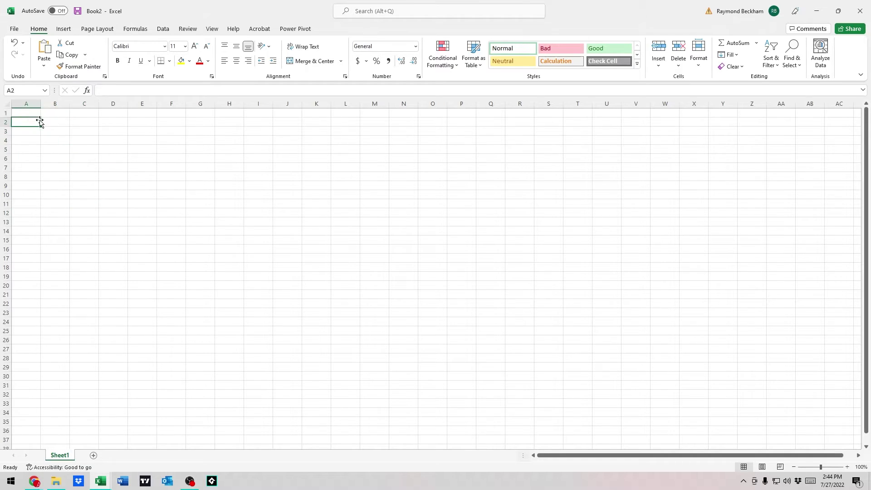
left_click(64, 122)
Step: Insert the mountain landscape picture from this device and nudge it slightly down and right
left_click(63, 29)
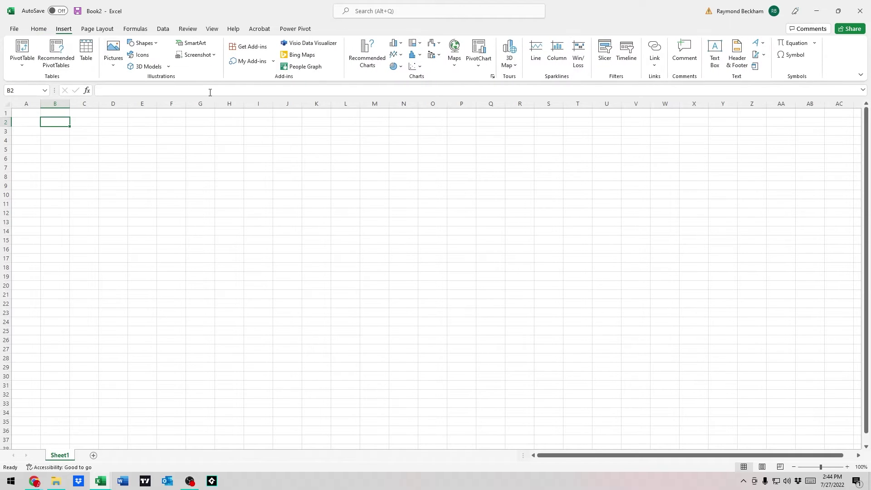
left_click(115, 48)
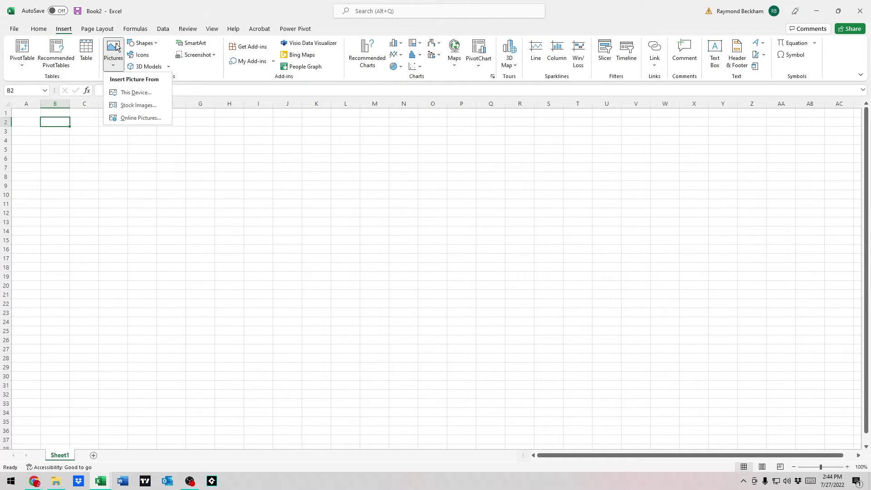
left_click(136, 93)
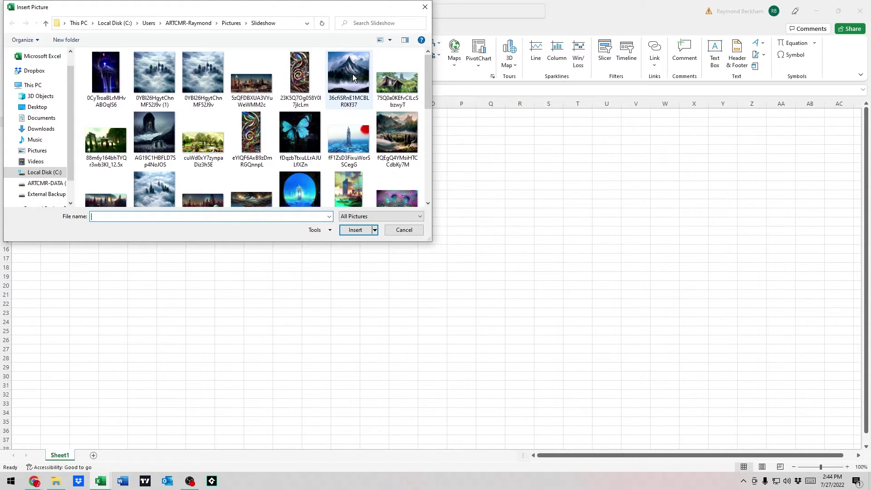
double_click(394, 132)
left_click_drag(175, 221, 188, 231)
left_click(335, 203)
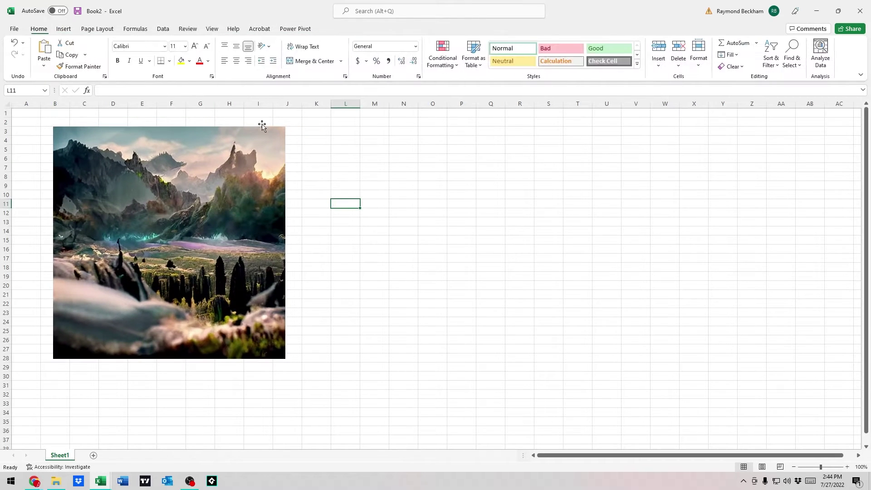
Step: Insert the cloud city picture from this device and place it beside the landscape
left_click(64, 28)
left_click(114, 58)
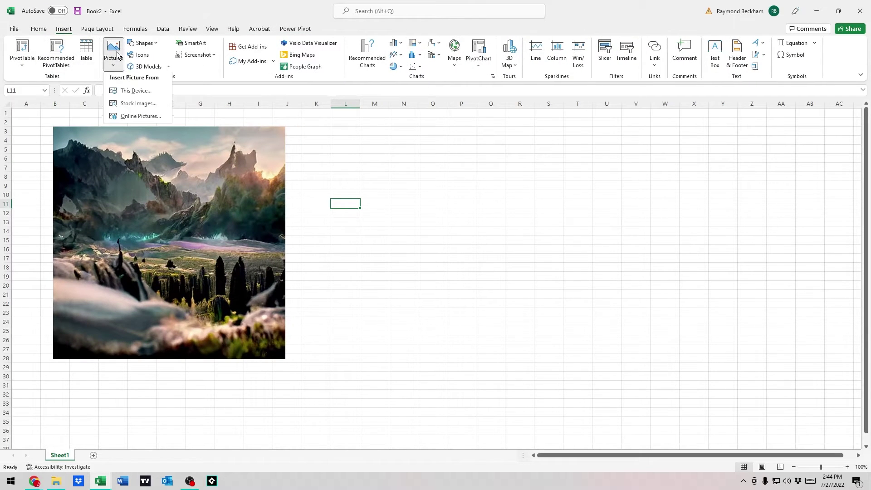
left_click(136, 91)
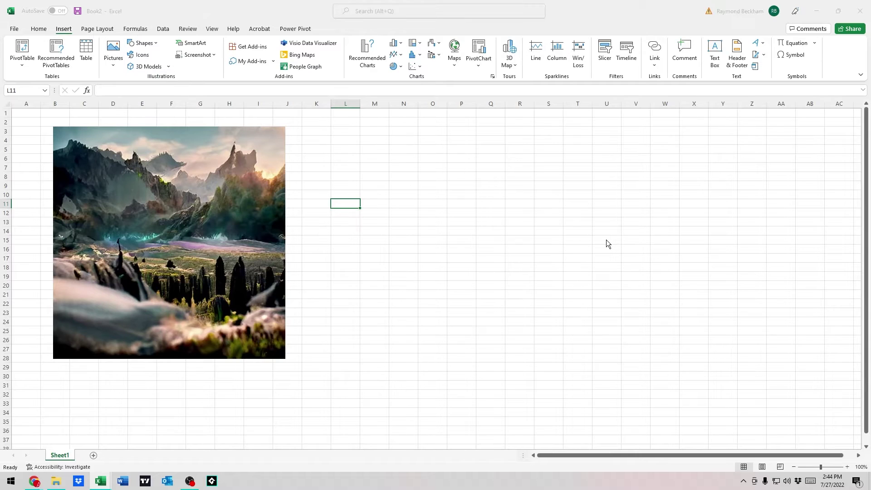
left_click(192, 136)
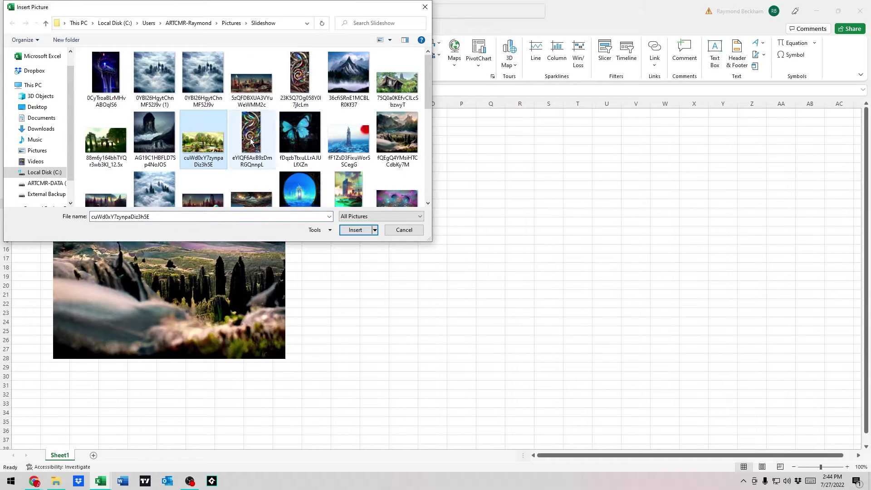
left_click(251, 137)
left_click(154, 75)
left_click(200, 86)
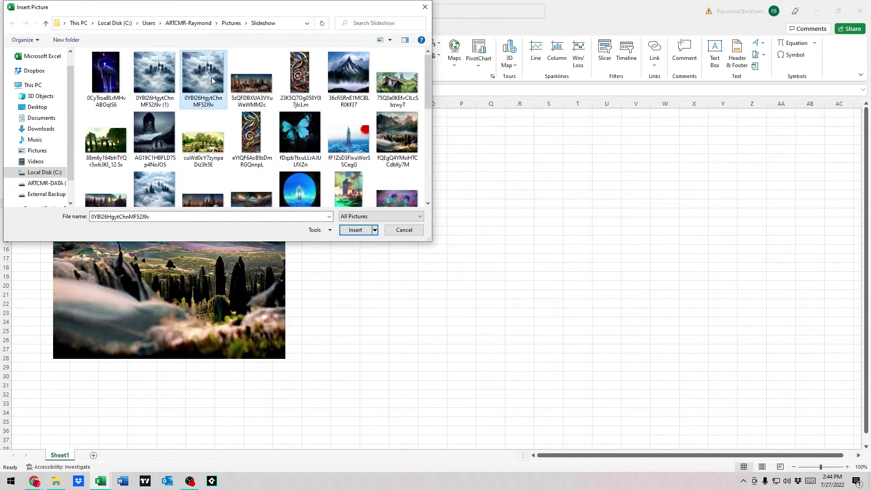
double_click(211, 81)
left_click_drag(461, 276, 452, 208)
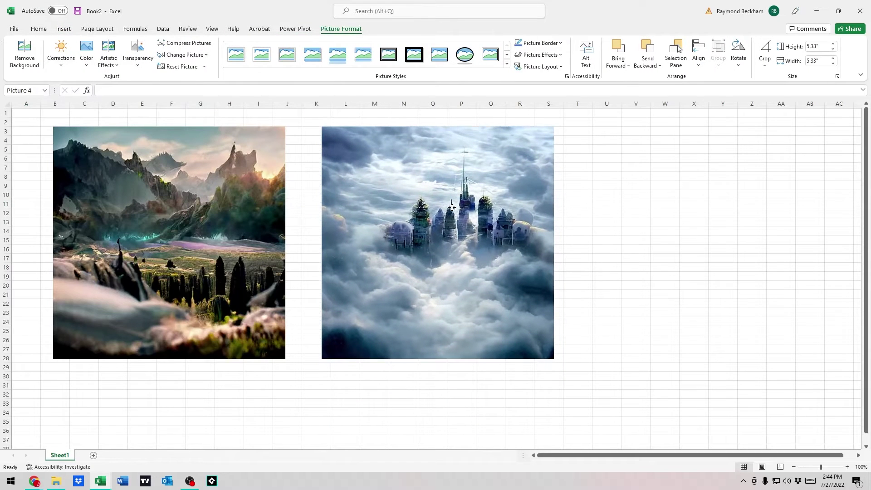
left_click(590, 335)
Step: Drag the cloud picture right and down, then the landscape picture down and right
left_click(578, 267)
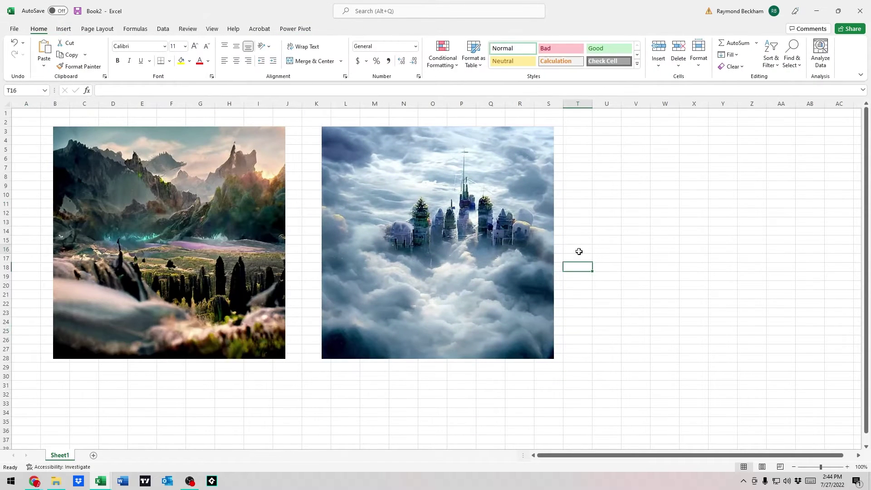
left_click(579, 252)
left_click_drag(390, 183, 513, 246)
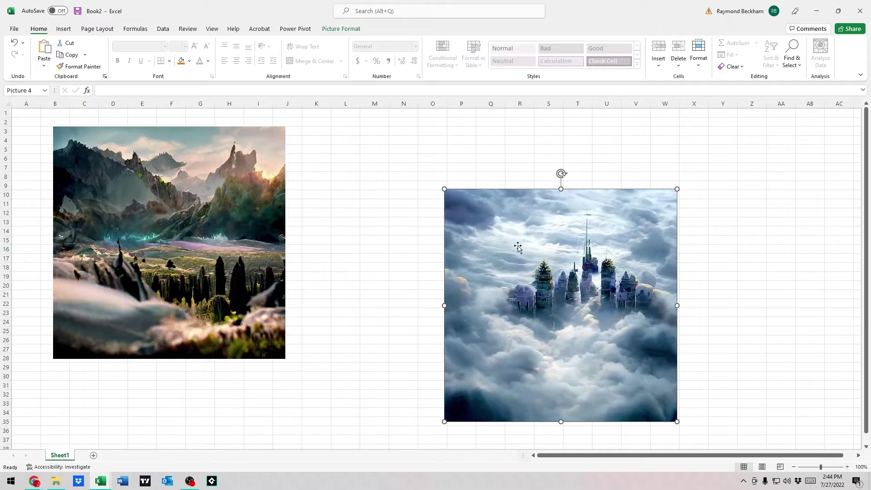
left_click(217, 204)
left_click_drag(218, 204, 311, 272)
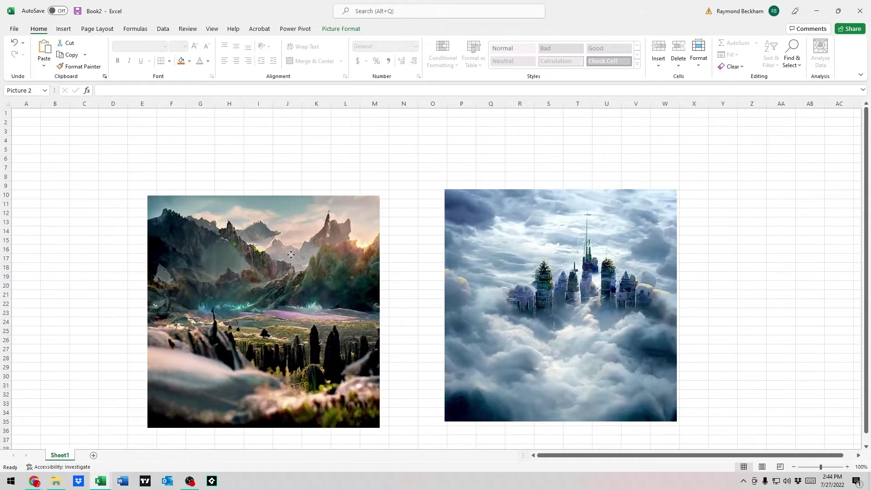
left_click(216, 119)
left_click(80, 114)
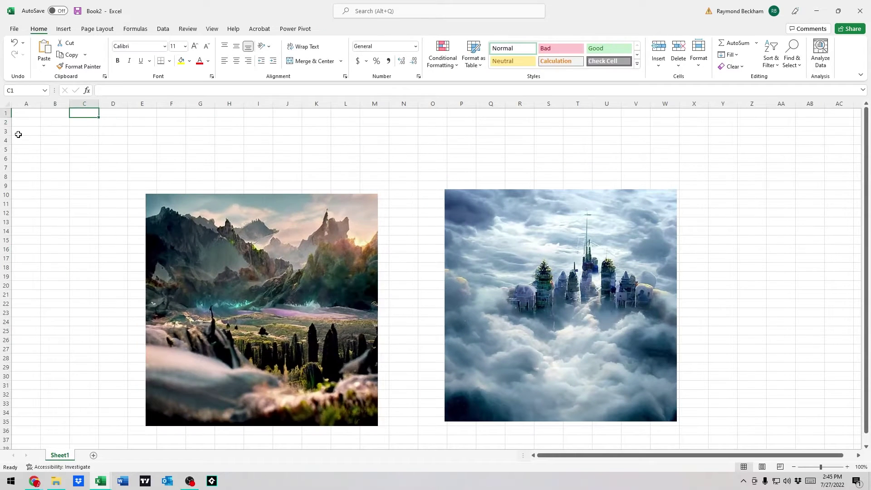
left_click(36, 117)
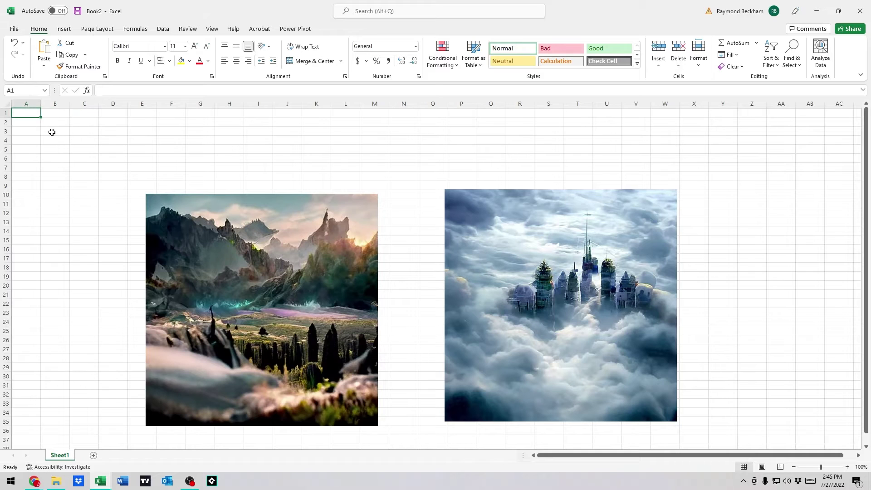
Step: Enter 'Mountainscape Images' in A1 and autofit column A to it
type("Mountainscape")
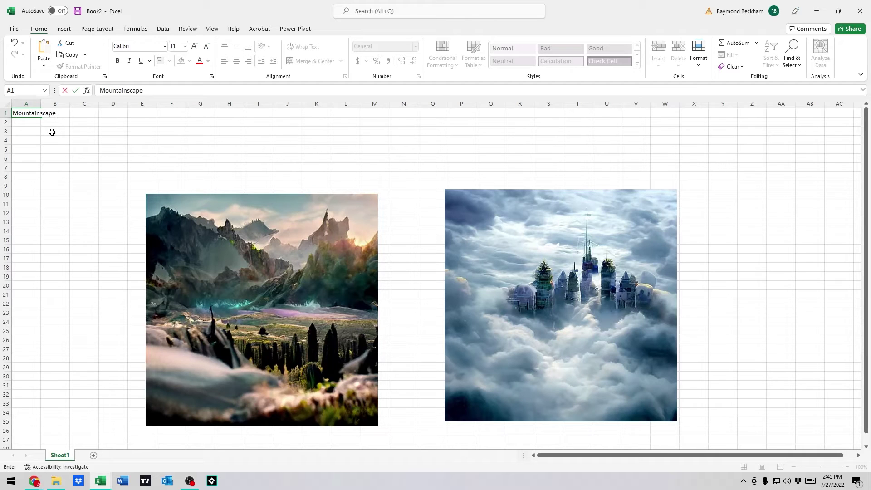
type("mages")
left_click(95, 146)
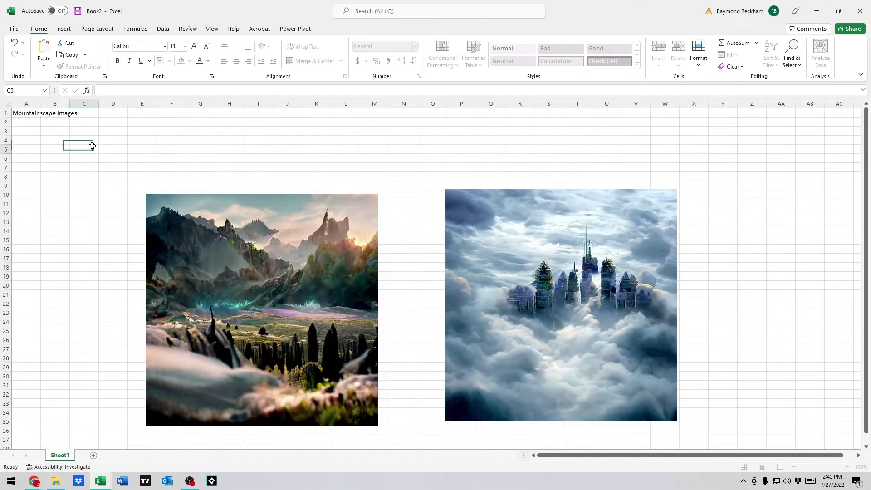
double_click(40, 103)
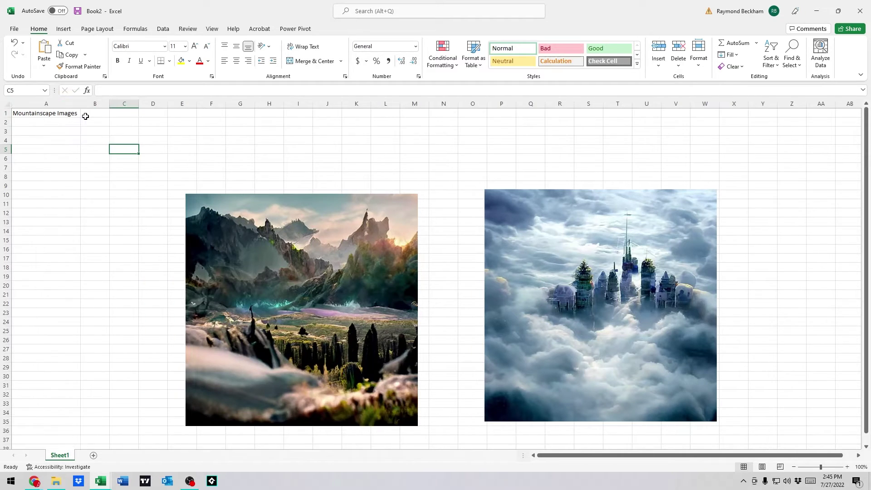
Step: Enter the heading 'Cloudscape Images' in cell B1
left_click(74, 146)
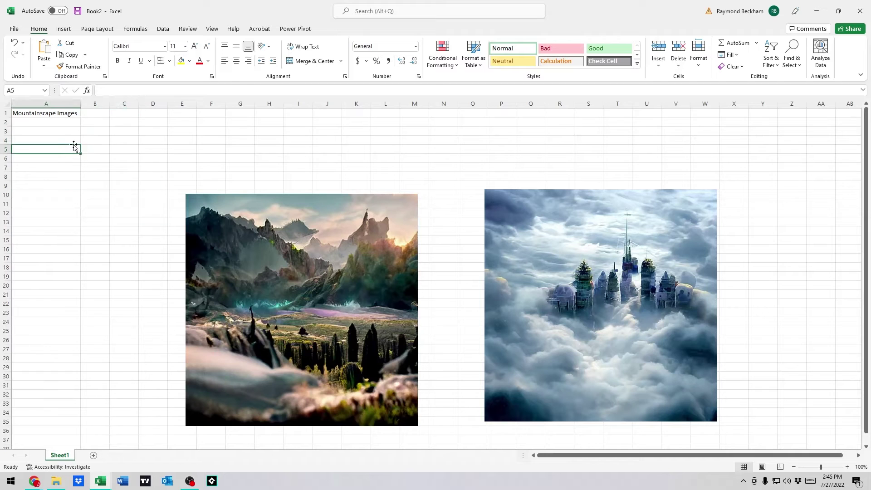
left_click(71, 124)
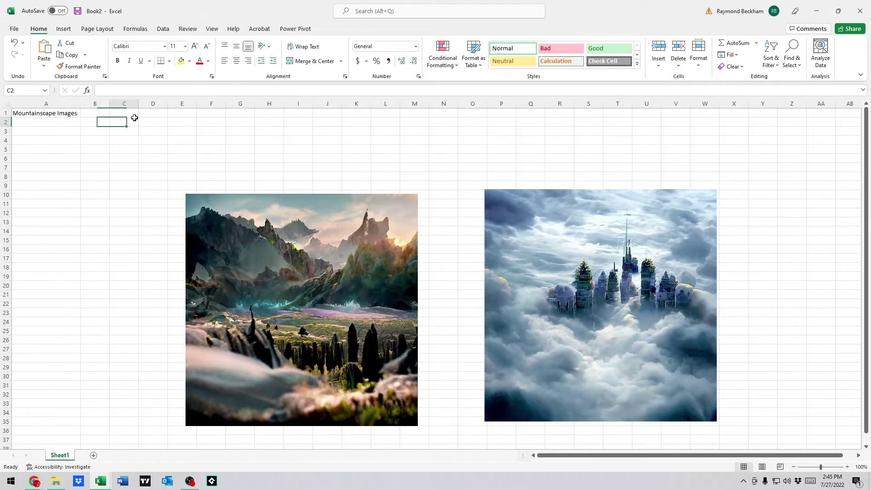
left_click(106, 113)
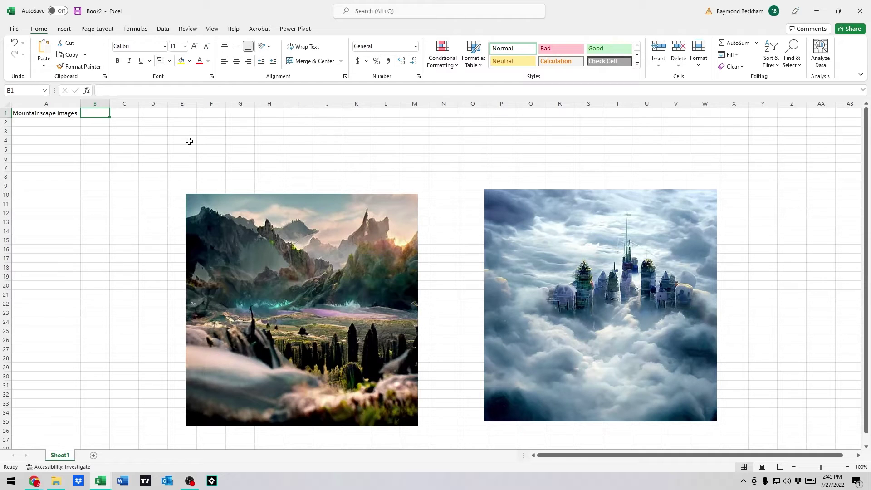
type("Cloudscap")
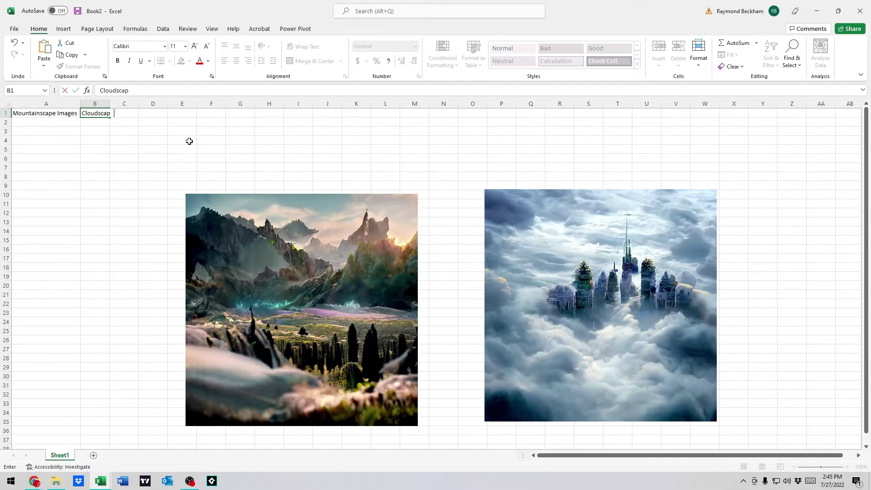
type("e Images")
key("Return")
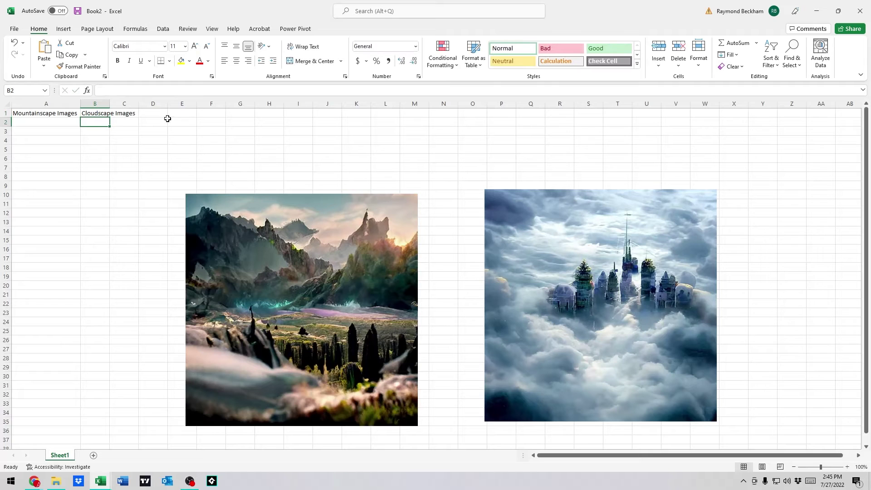
Step: Widen columns A and B considerably to make room for the pictures
left_click_drag(110, 101, 274, 104)
left_click(135, 149)
left_click_drag(80, 104, 214, 105)
left_click(296, 219)
left_click(251, 201)
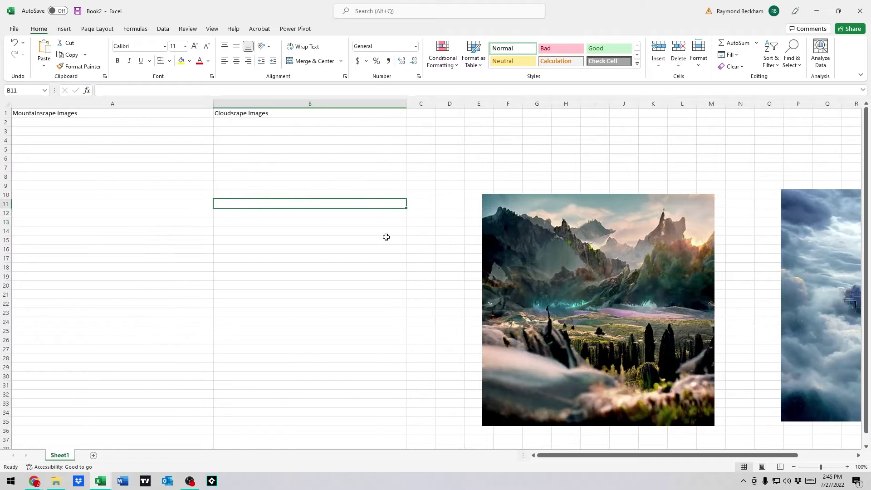
left_click(569, 250)
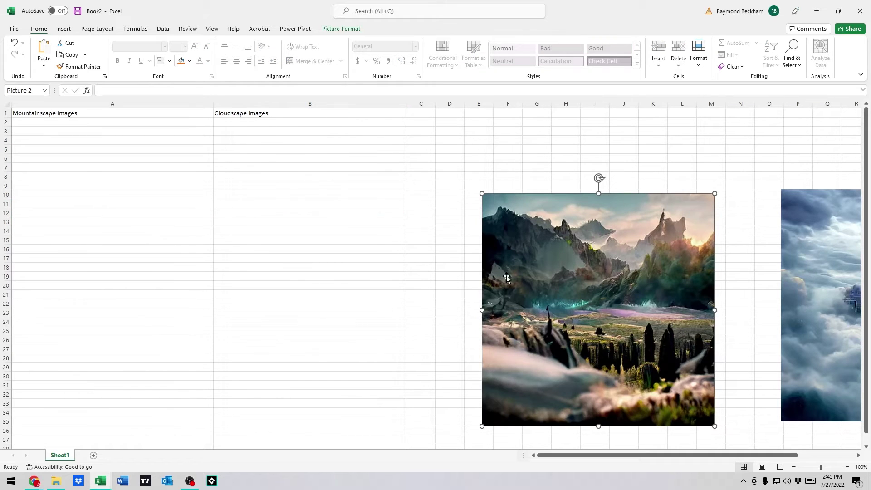
Step: Move the mountain picture under its heading and shrink it to fit column A
mouse_move(606, 263)
left_mouse_down()
mouse_move(324, 214)
mouse_move(139, 196)
left_mouse_up()
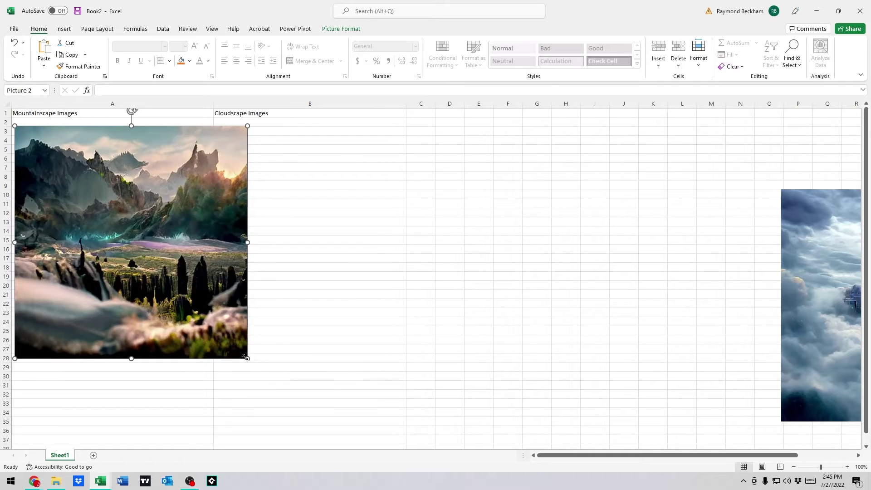
left_click_drag(244, 357, 157, 268)
mouse_move(49, 170)
left_mouse_down()
mouse_move(81, 197)
mouse_move(71, 188)
left_mouse_up()
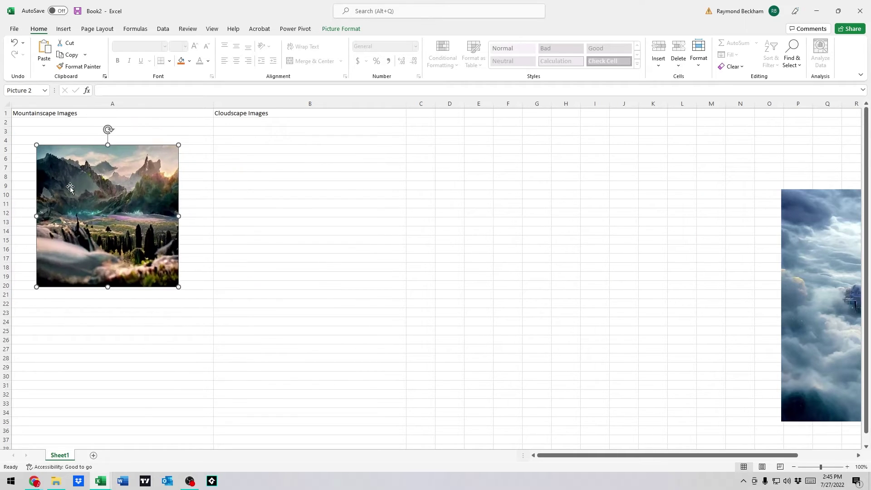
key("ctrl+z")
key("ctrl+z")
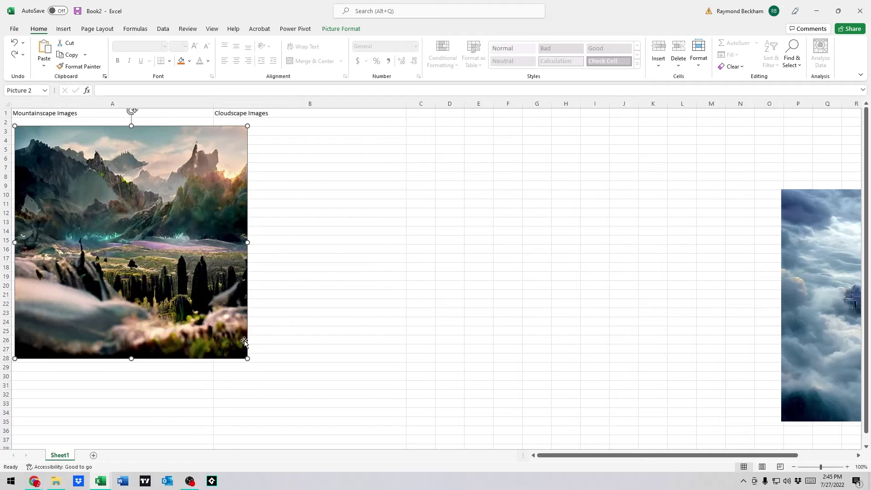
left_click_drag(250, 363, 140, 253)
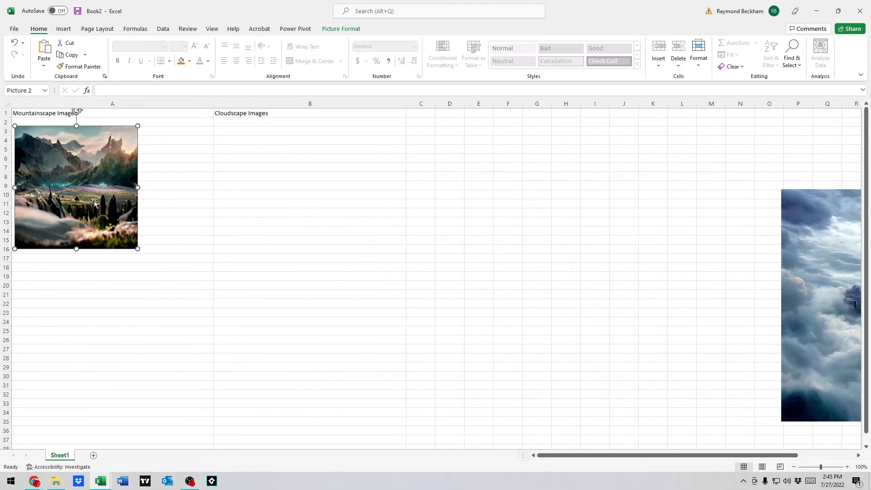
left_click_drag(81, 179, 95, 177)
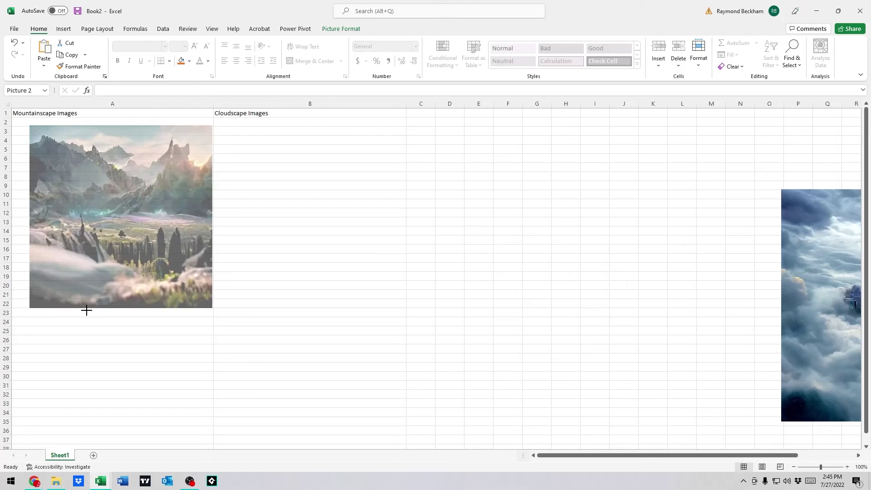
left_click_drag(104, 234, 99, 239)
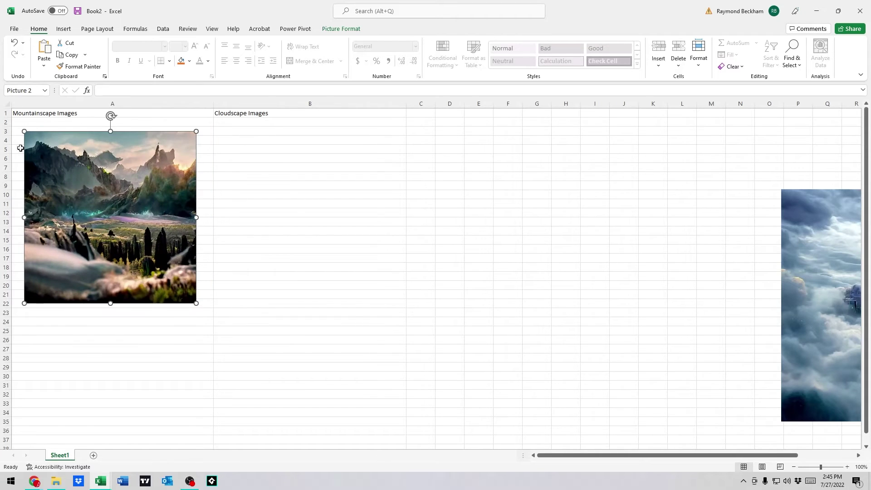
left_click_drag(6, 146, 6, 197)
key("ctrl+z")
left_click(230, 230)
left_click(159, 219)
left_click(358, 213)
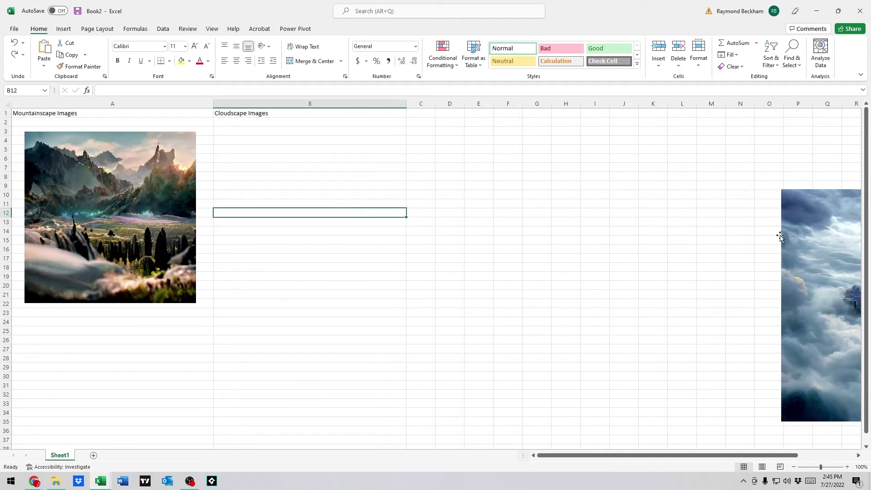
Step: Bring the cloud picture into column B and align both pictures just under the headings
left_click_drag(825, 237, 259, 178)
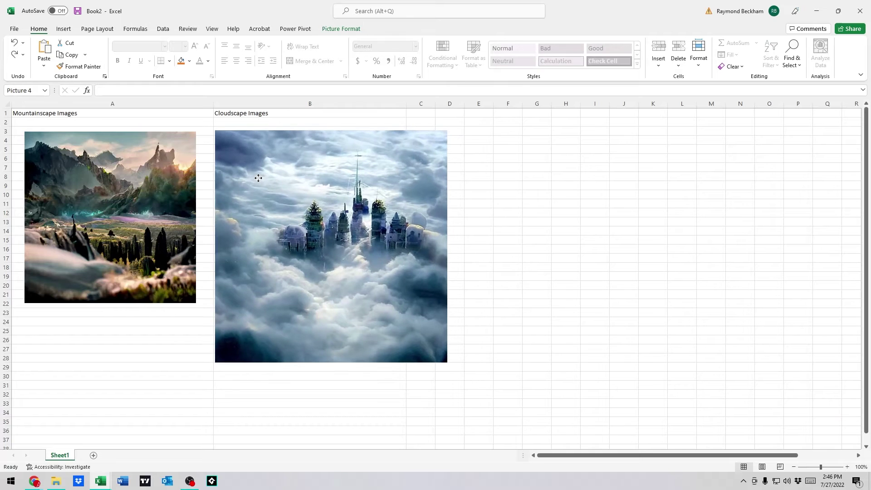
mouse_move(258, 178)
left_mouse_down()
mouse_move(515, 212)
mouse_move(345, 197)
left_mouse_up()
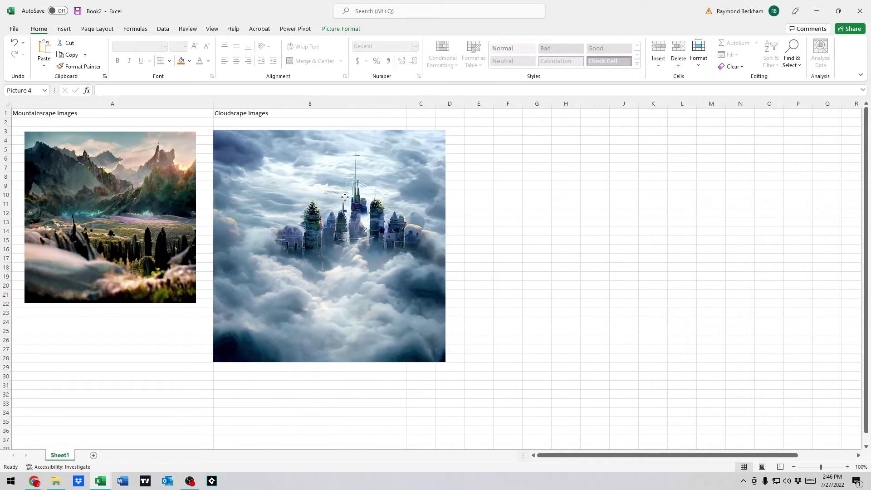
left_click_drag(351, 198, 360, 200)
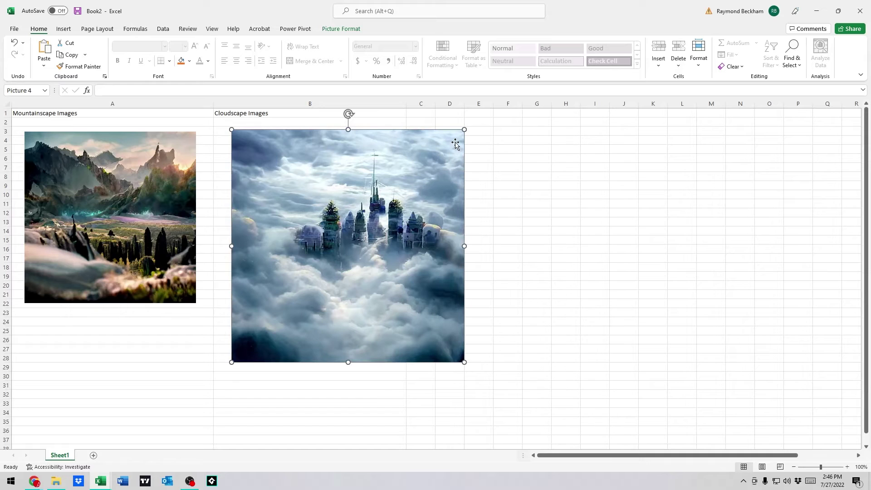
left_click_drag(415, 190, 490, 188)
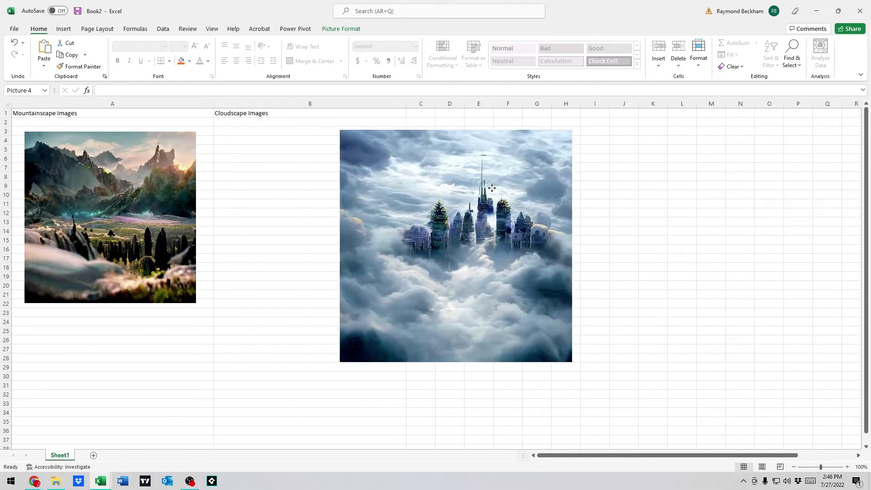
left_click_drag(490, 188, 398, 188)
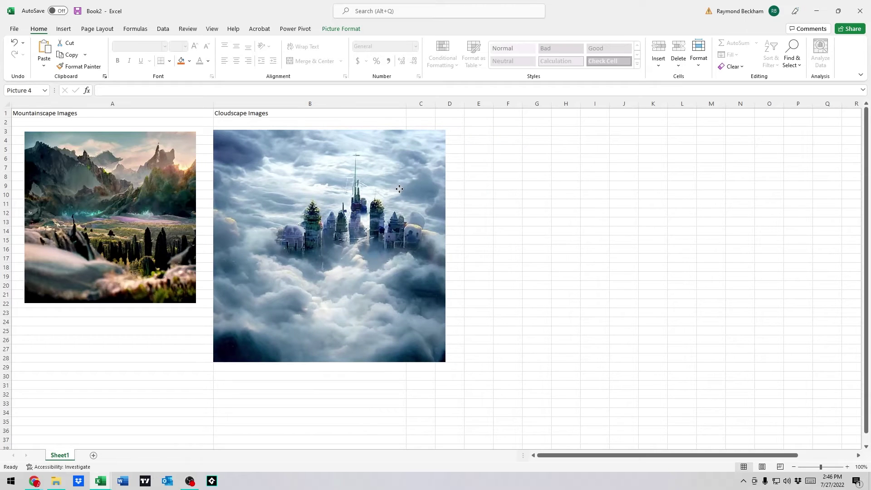
left_click_drag(400, 189, 399, 189)
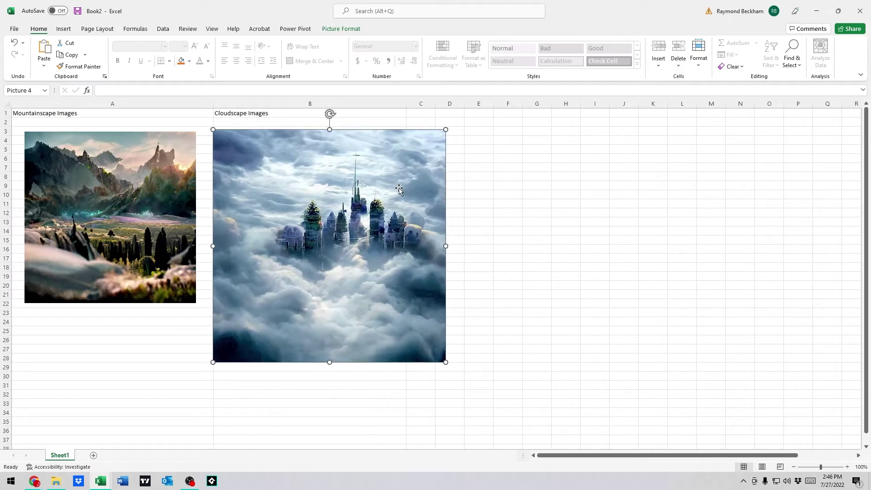
left_click_drag(106, 190, 95, 179)
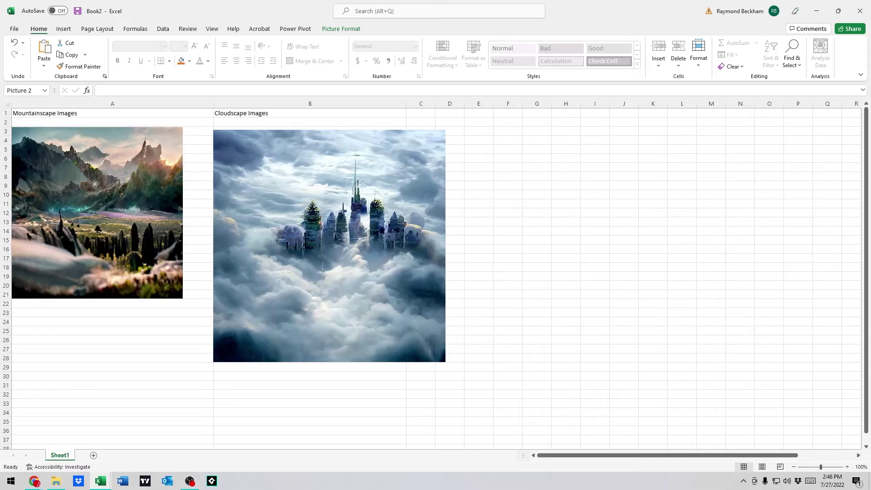
left_click_drag(268, 218, 268, 215)
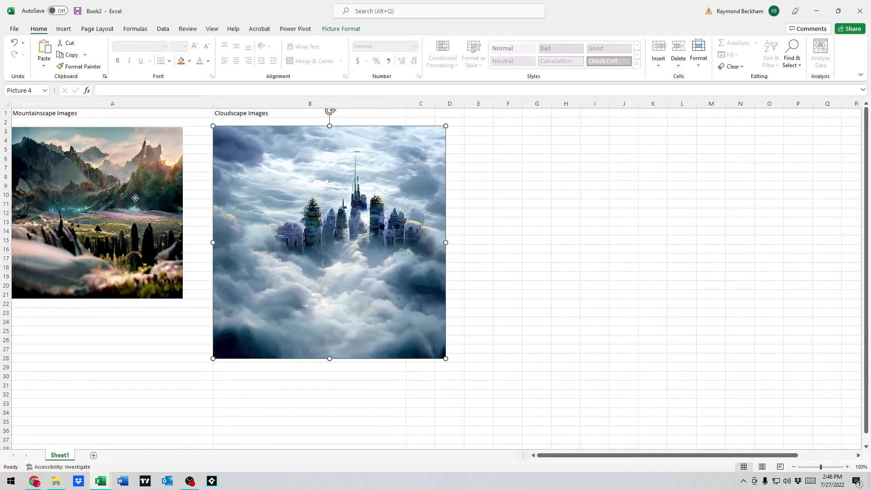
mouse_move(111, 187)
left_mouse_down()
mouse_move(111, 204)
mouse_move(111, 186)
left_mouse_up()
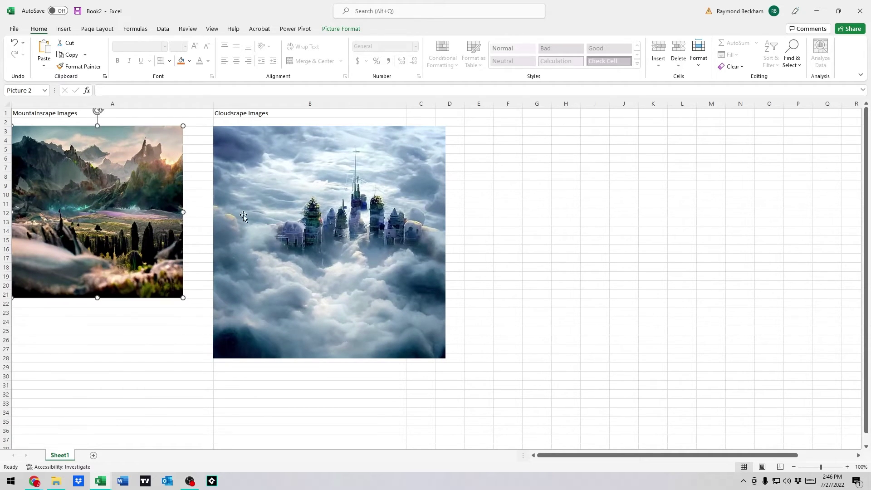
left_click(188, 319)
left_click(119, 318)
left_click(161, 349)
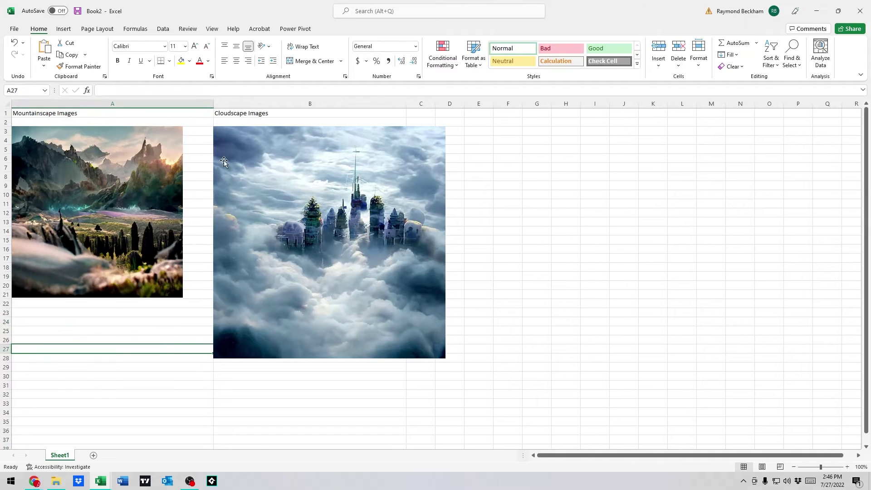
Step: Keep column A wide and make row 1 much taller
left_click_drag(213, 105, 80, 105)
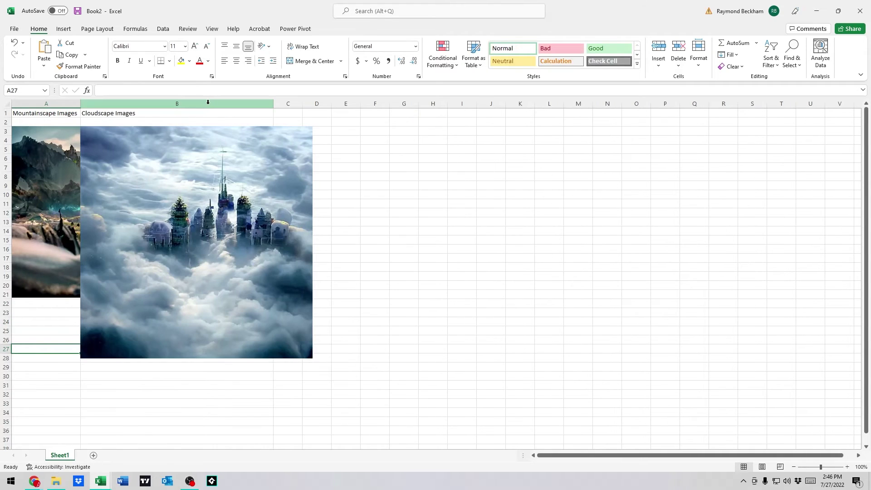
key("ctrl+z")
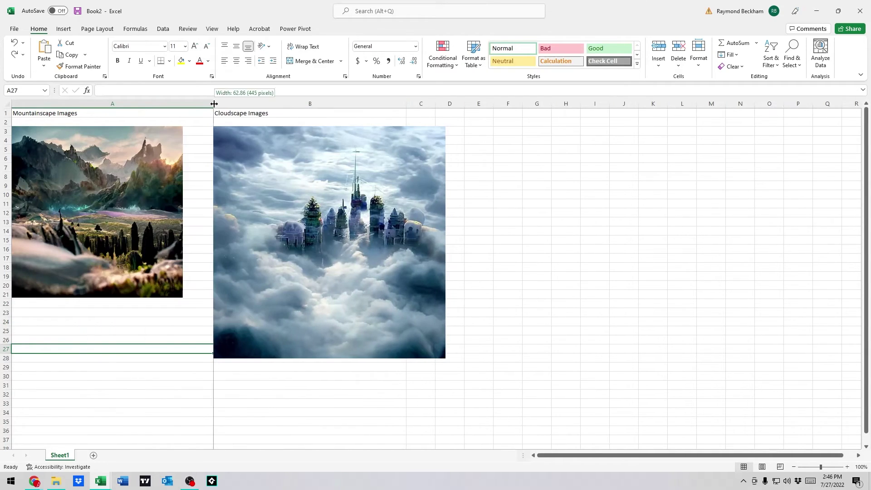
left_click_drag(200, 104, 198, 104)
left_click(167, 321)
left_click(134, 375)
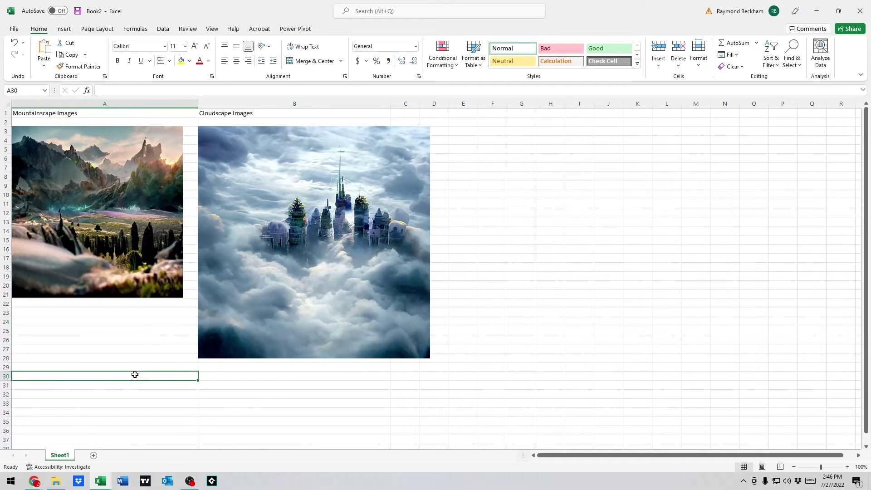
left_click_drag(6, 117, 20, 371)
Step: Move the mountain and cloud pictures up to the top of columns A and B
scroll(136, 345, "down", 1)
left_click(122, 381)
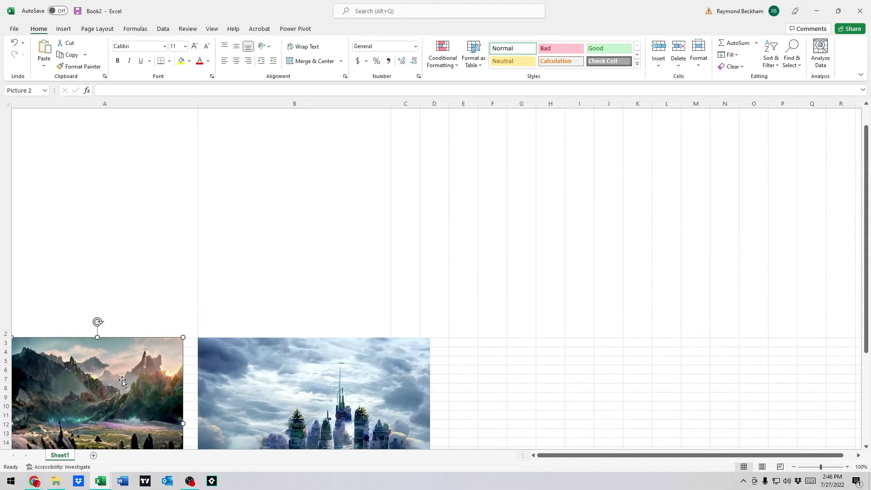
left_click_drag(122, 382, 129, 172)
mouse_move(317, 394)
left_mouse_down()
mouse_move(298, 196)
mouse_move(308, 170)
left_mouse_up()
scroll(308, 169, "up", 1)
mouse_move(128, 231)
left_mouse_down()
mouse_move(124, 189)
mouse_move(129, 200)
left_mouse_up()
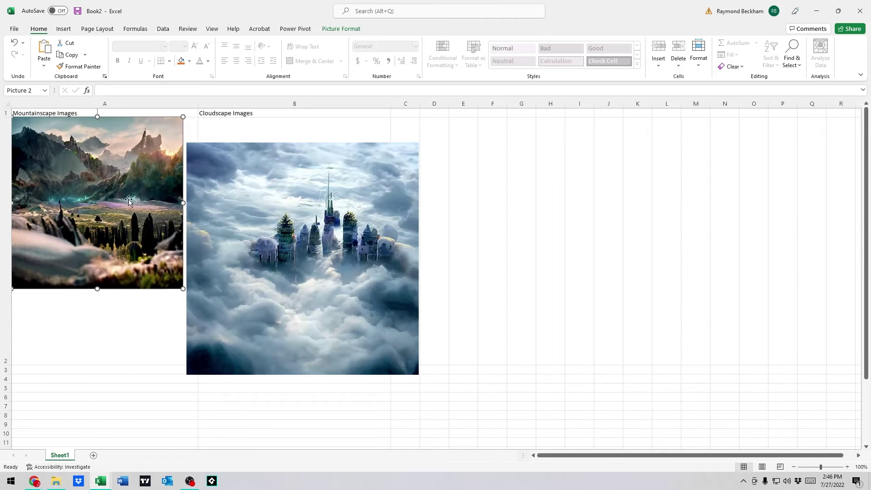
left_click_drag(320, 210, 319, 205)
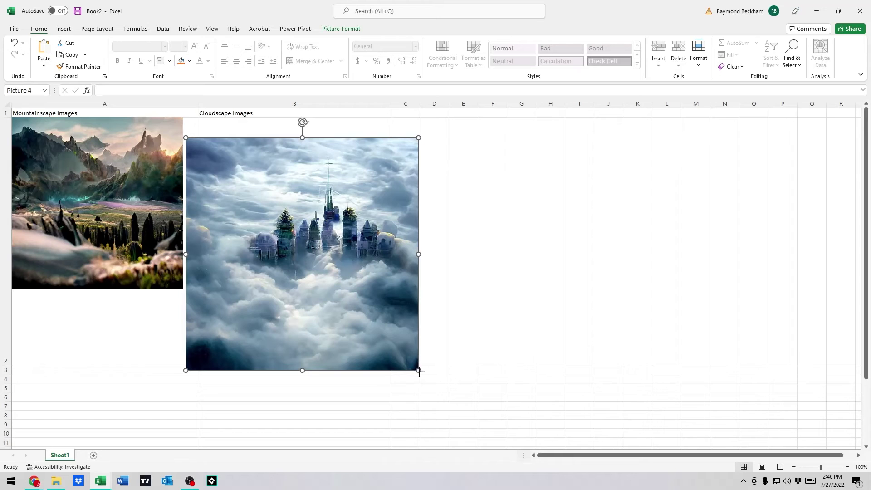
Step: Resize the cloud picture to match the mountain picture and shorten row 2 to fit
left_click_drag(419, 372, 313, 265)
mouse_move(243, 208)
left_mouse_down()
mouse_move(266, 186)
mouse_move(258, 191)
left_mouse_up()
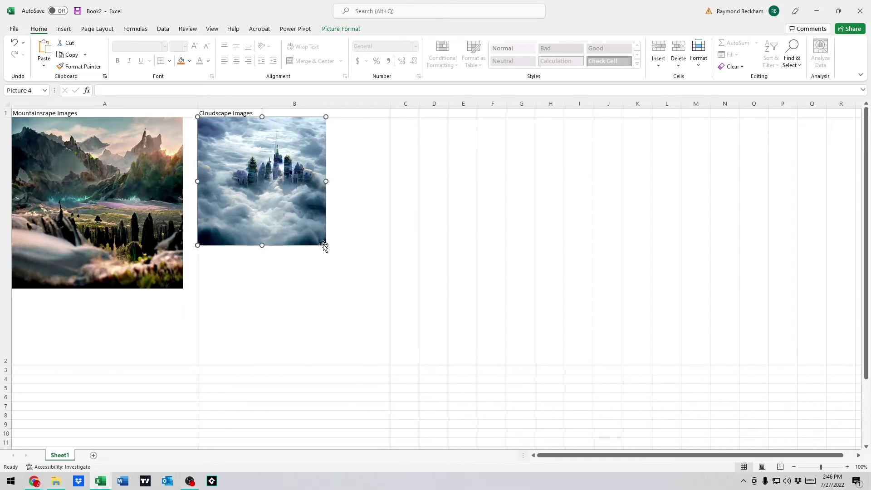
left_click_drag(324, 245, 358, 289)
left_click(342, 335)
left_click(297, 195)
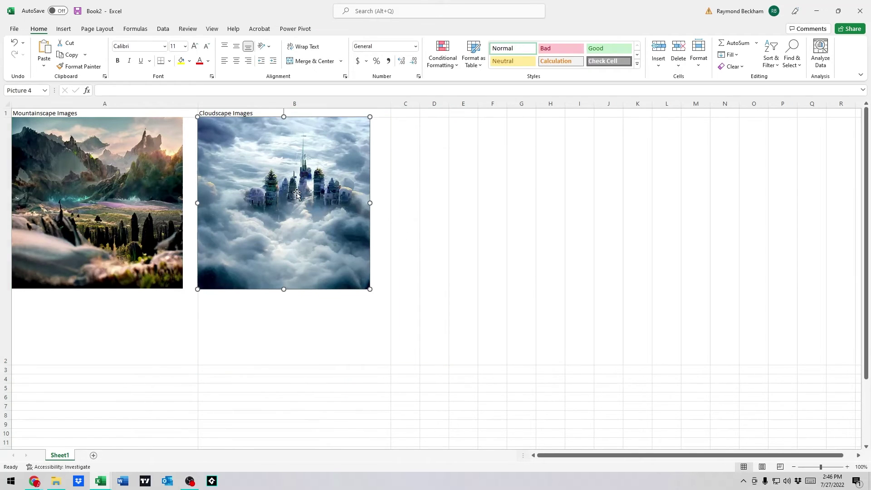
left_click_drag(10, 364, 10, 307)
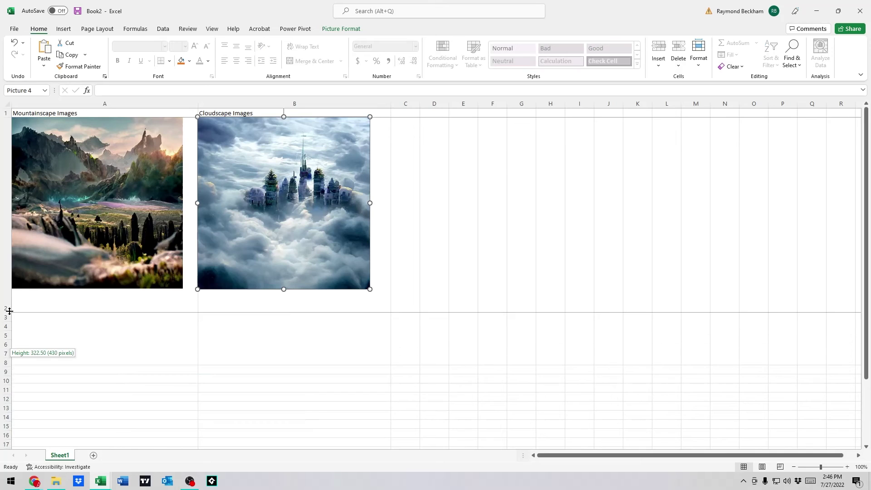
left_click(158, 364)
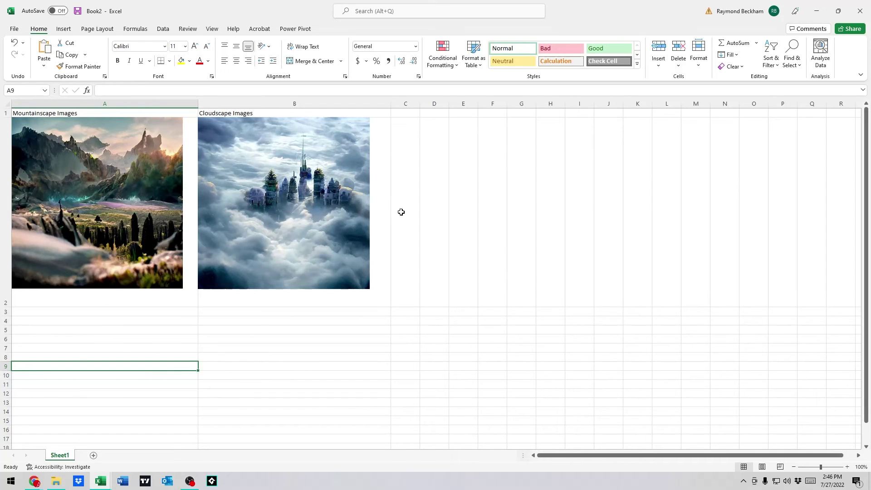
left_click(401, 212)
left_click(363, 240)
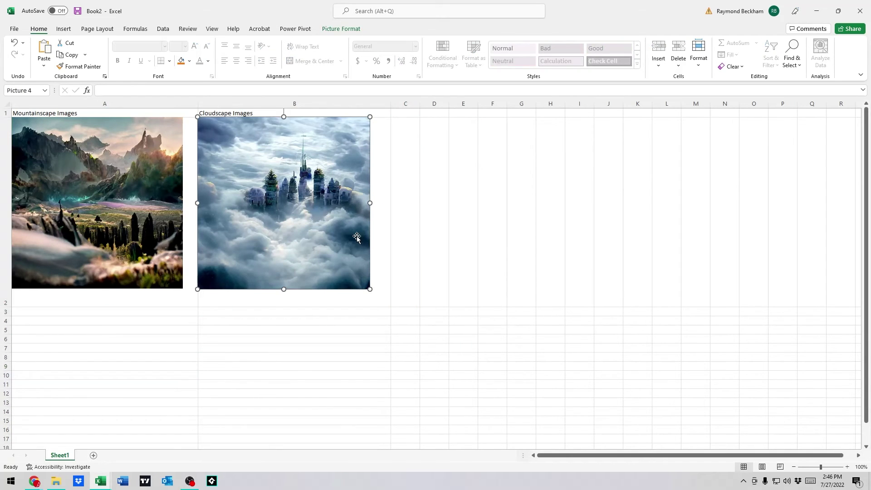
left_click(134, 195)
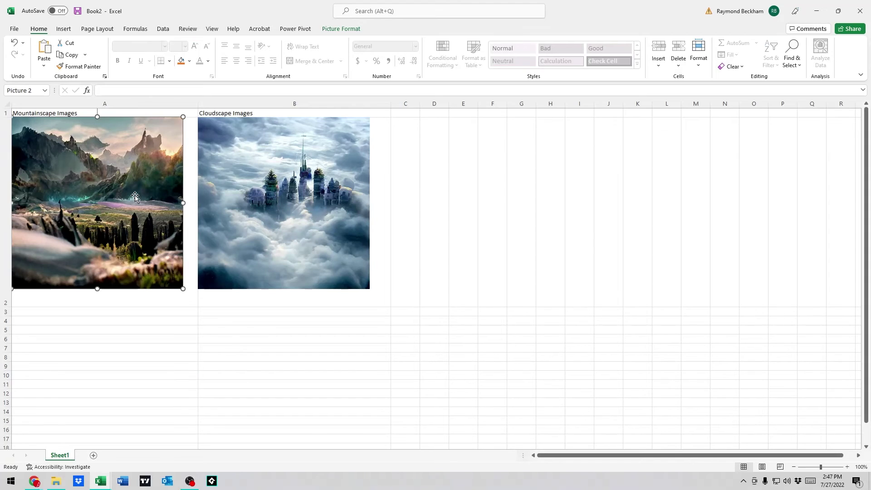
Step: In Format Picture's Size & Properties, set both pictures to 'Move and size with cells'
right_click(135, 196)
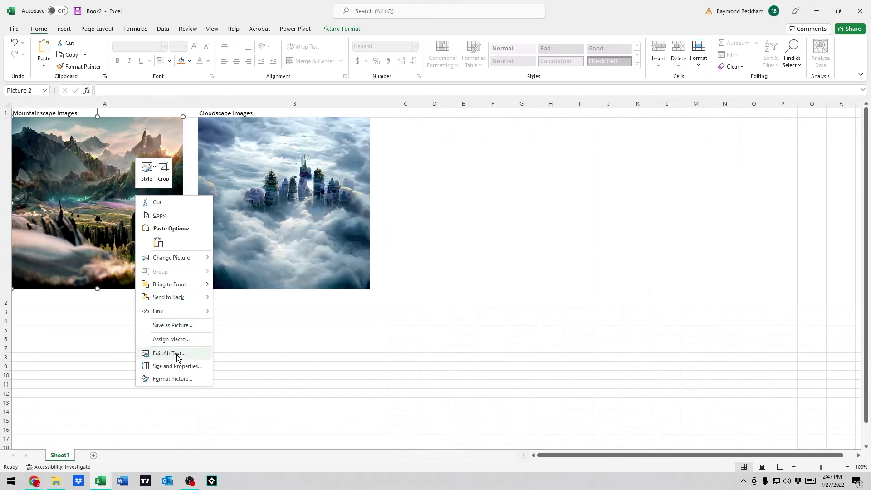
left_click(179, 377)
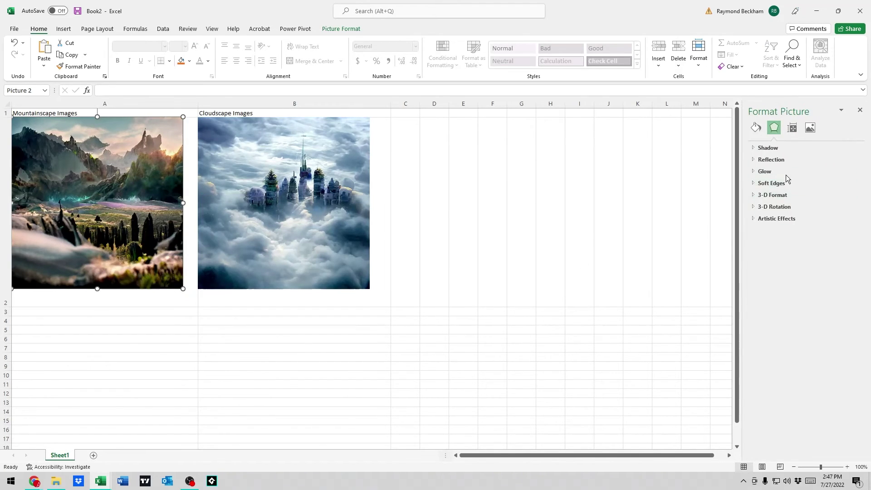
left_click(793, 128)
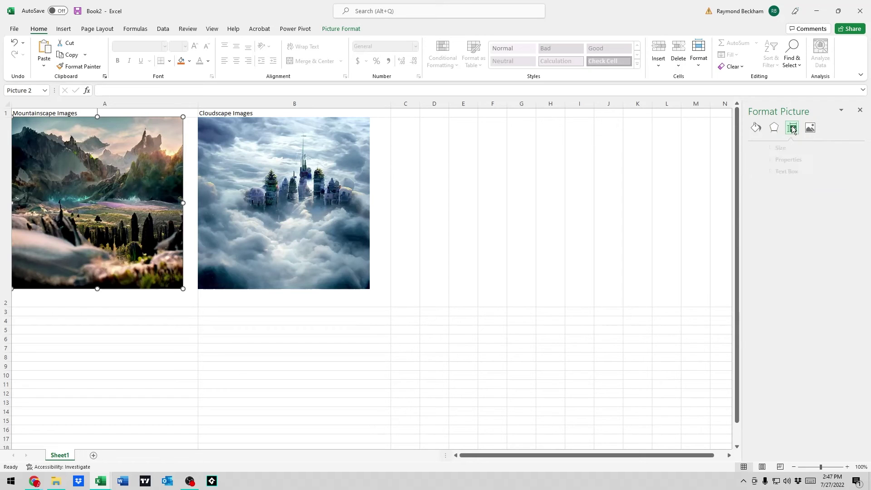
left_click(754, 159)
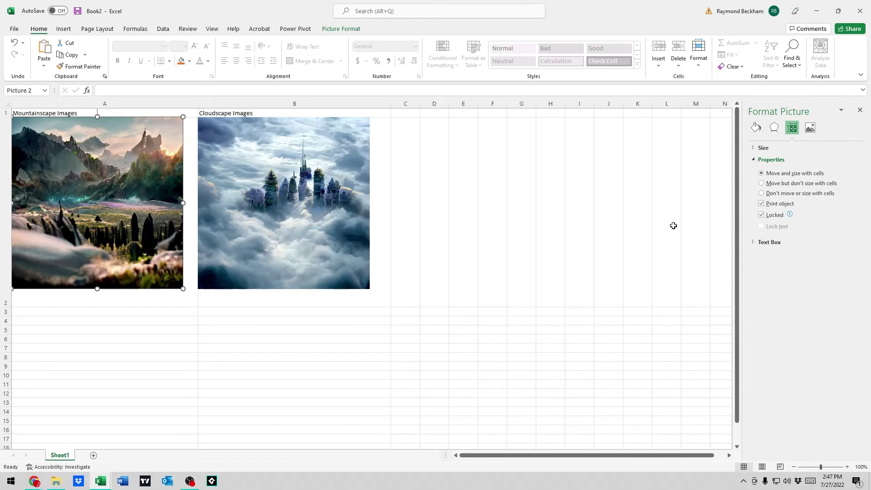
left_click(303, 211)
right_click(303, 209)
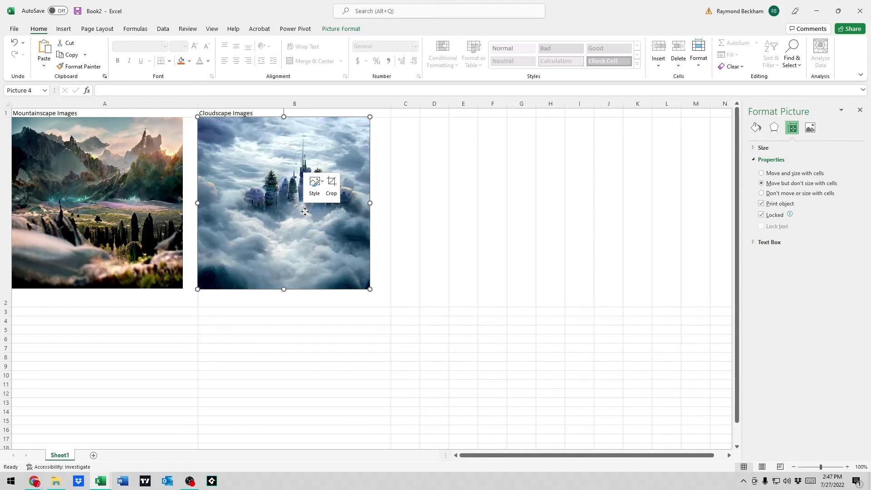
left_click(284, 145)
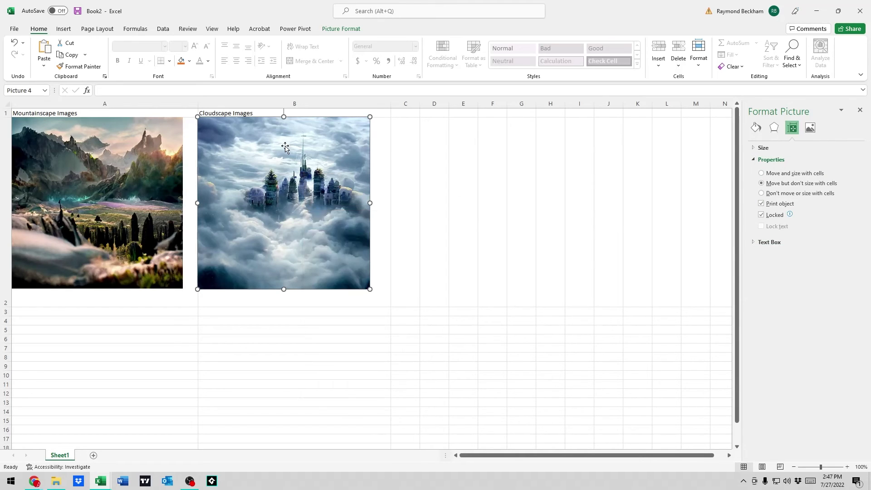
left_click(773, 176)
left_click(140, 189)
left_click(290, 185)
left_click(112, 205)
left_click(454, 289)
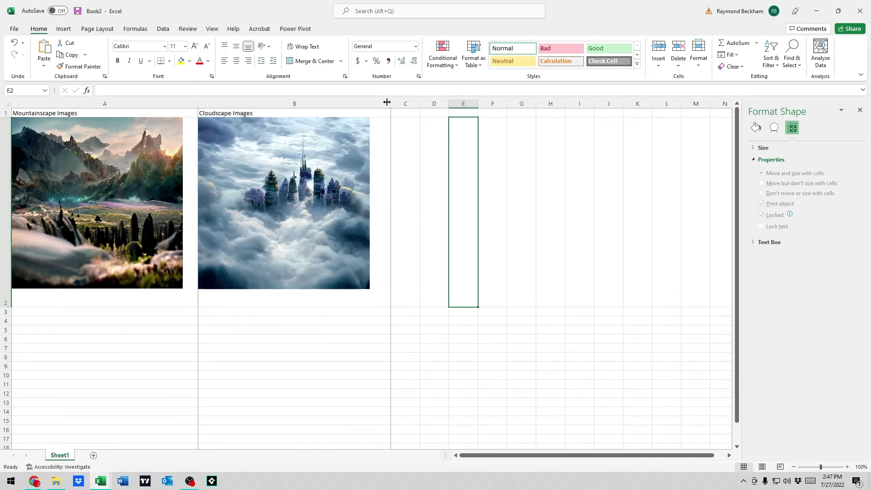
Step: Trial-narrow column B and shorten row 2, undoing both changes
left_click_drag(393, 103, 344, 104)
left_click_drag(344, 104, 301, 104)
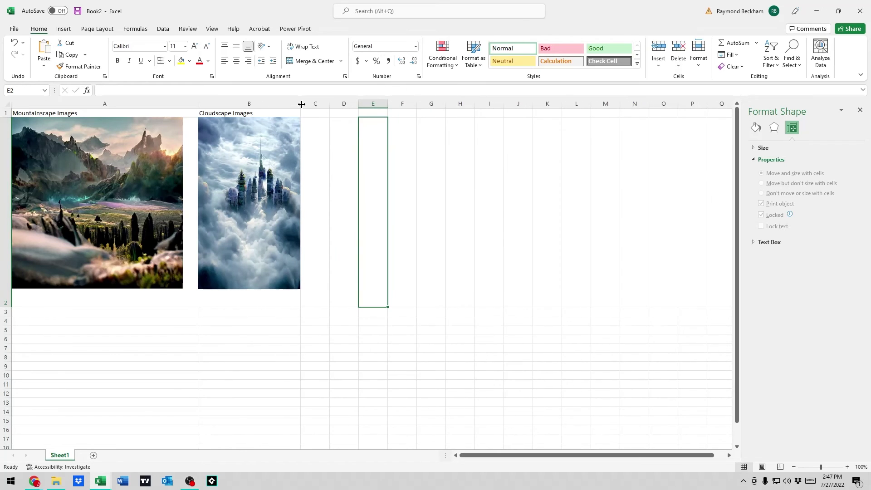
key("ctrl+z")
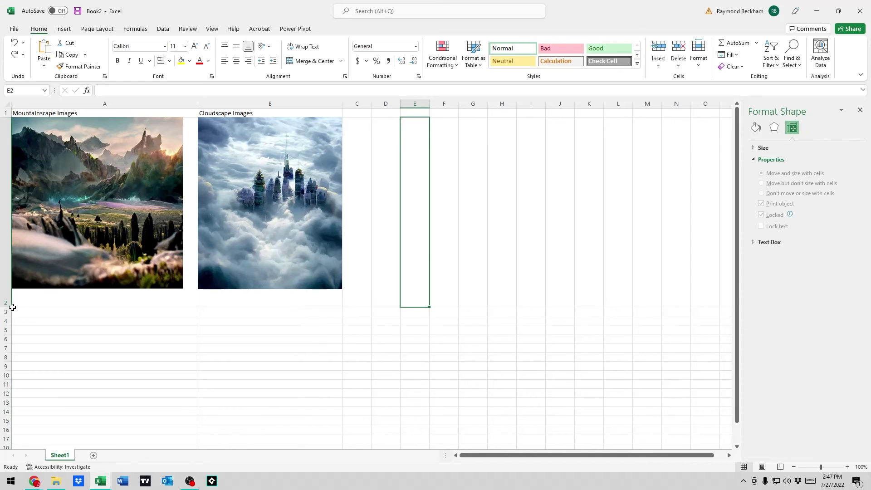
left_click_drag(14, 308, 13, 231)
key("ctrl+z")
left_click(217, 147)
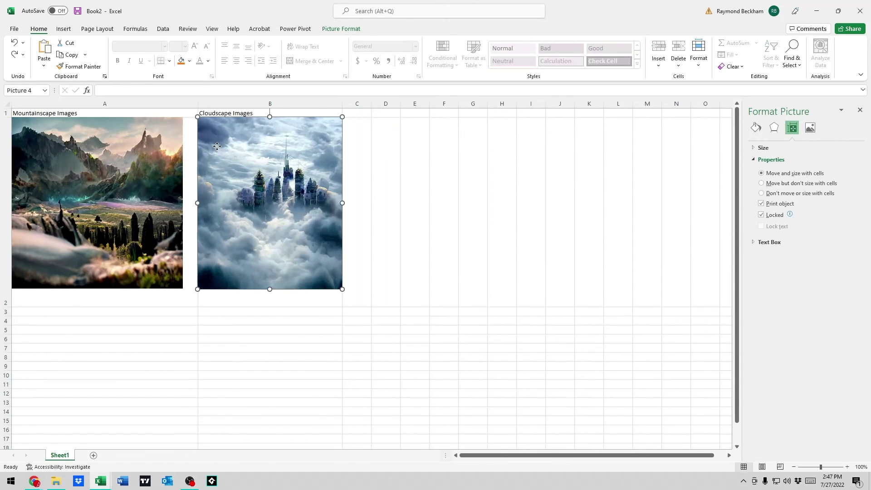
left_click(375, 195)
left_click(249, 298)
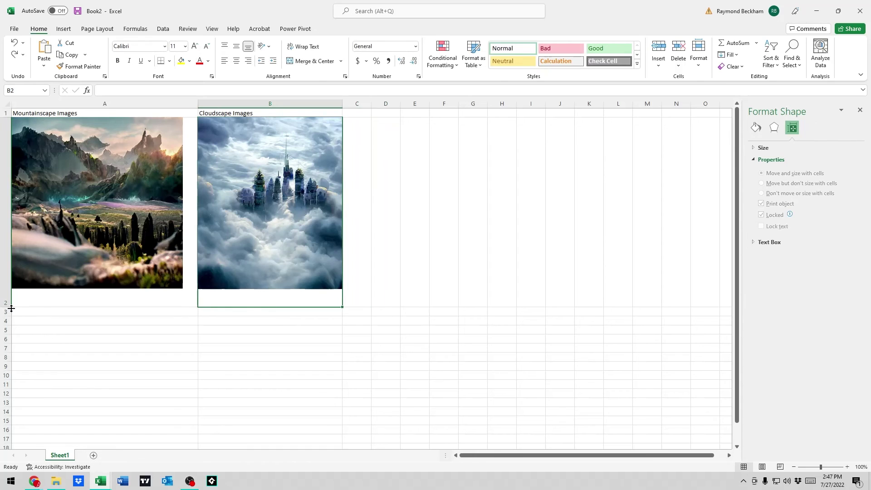
Step: Shorten row 2 and narrow columns B and A so both pictures shrink with them
left_click_drag(11, 308, 20, 142)
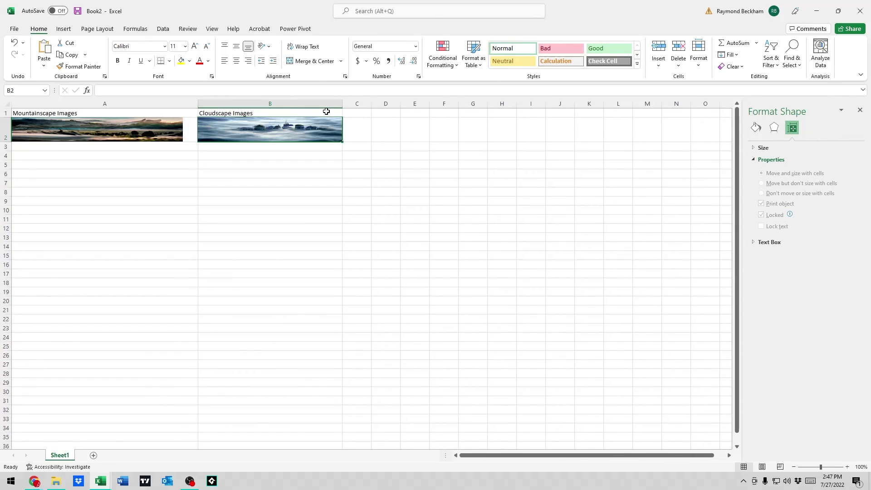
left_click_drag(343, 103, 262, 103)
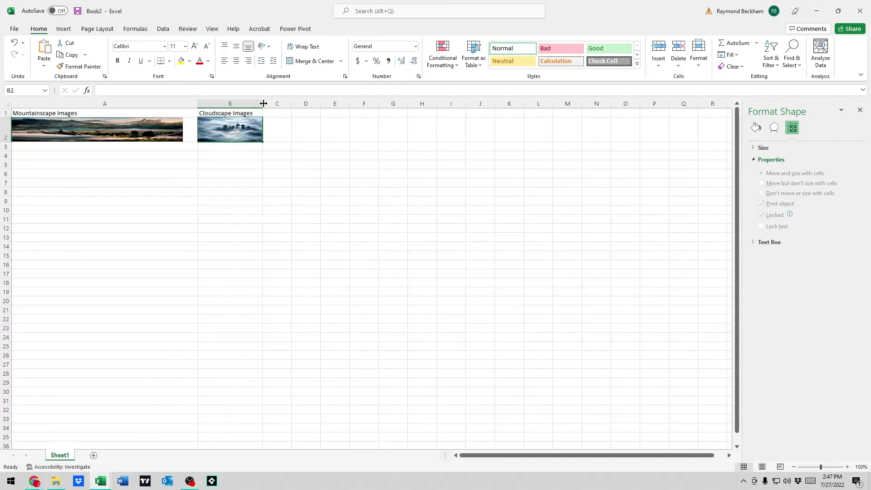
left_click_drag(195, 101, 85, 102)
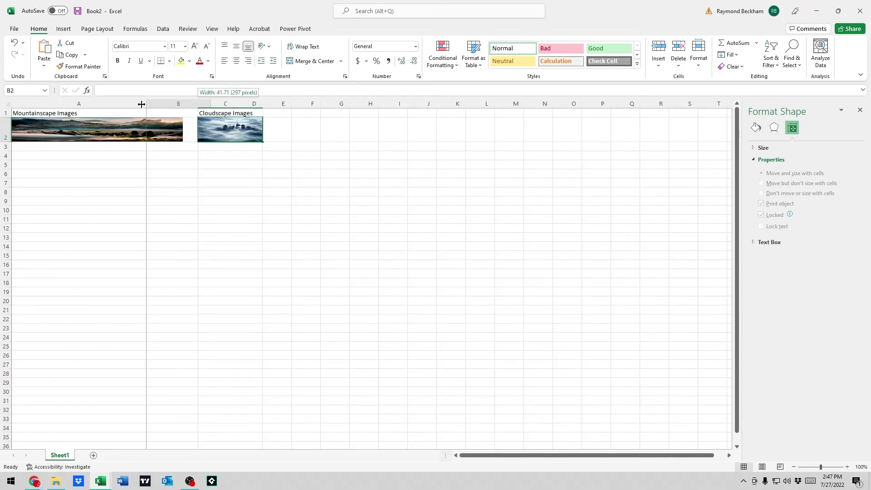
left_click(132, 173)
left_click(135, 211)
left_click(156, 181)
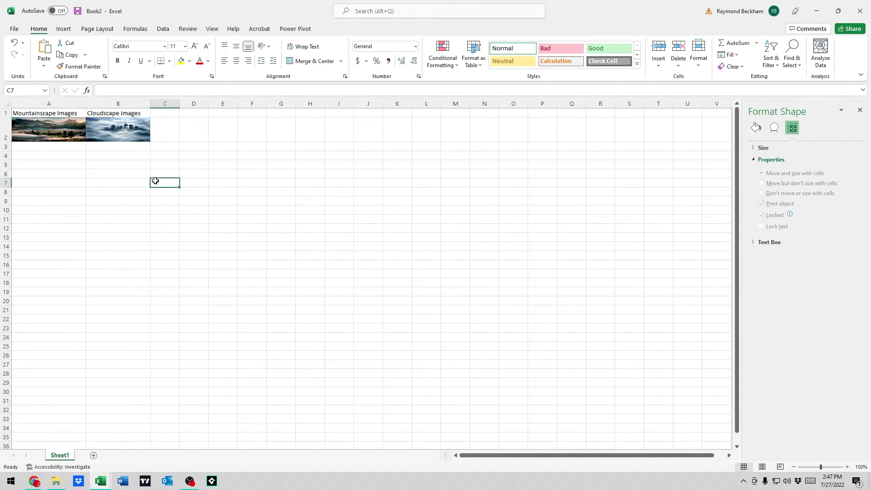
left_click(130, 169)
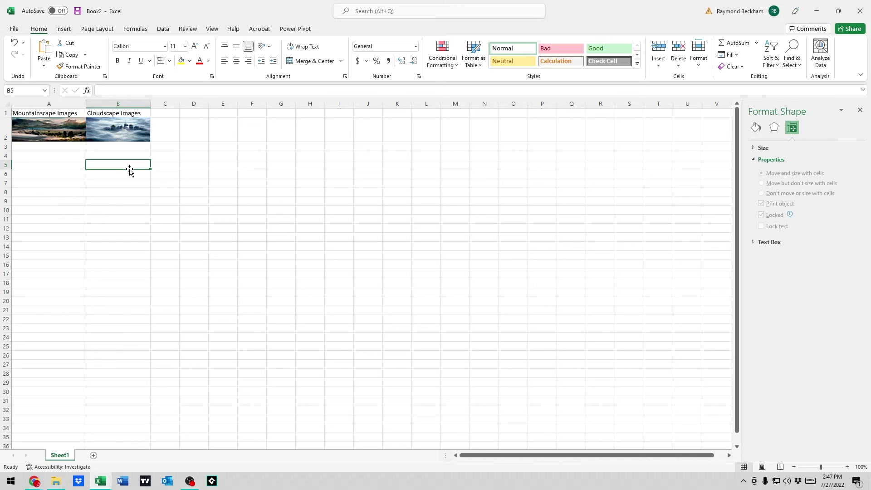